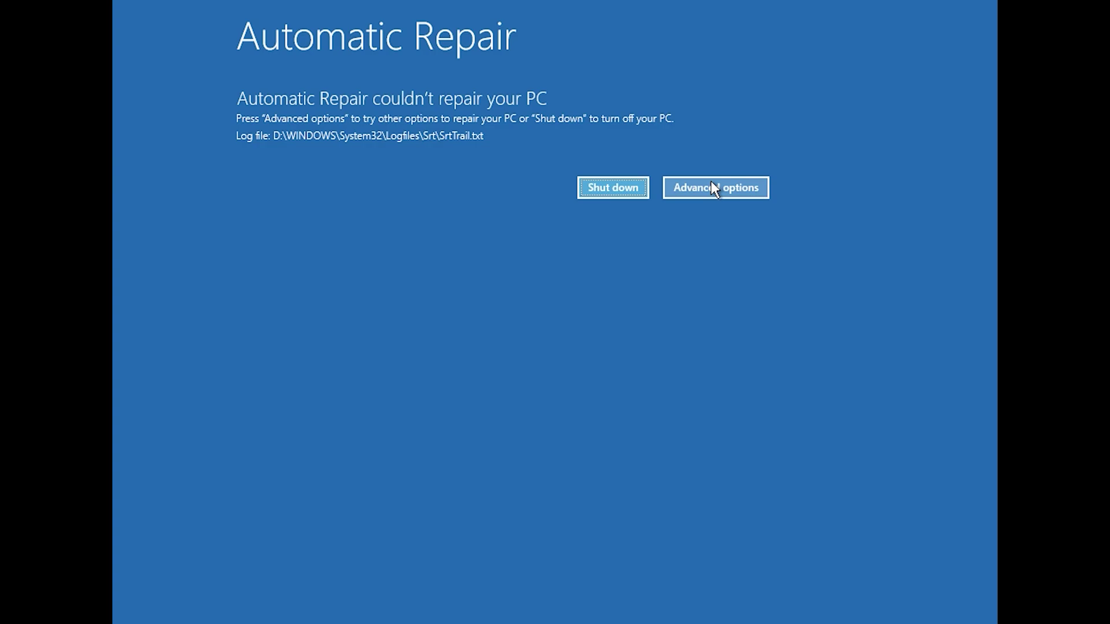
Run Startup Repair from the advanced troubleshooting options, continuing with the listed account and an empty password field
click(711, 186)
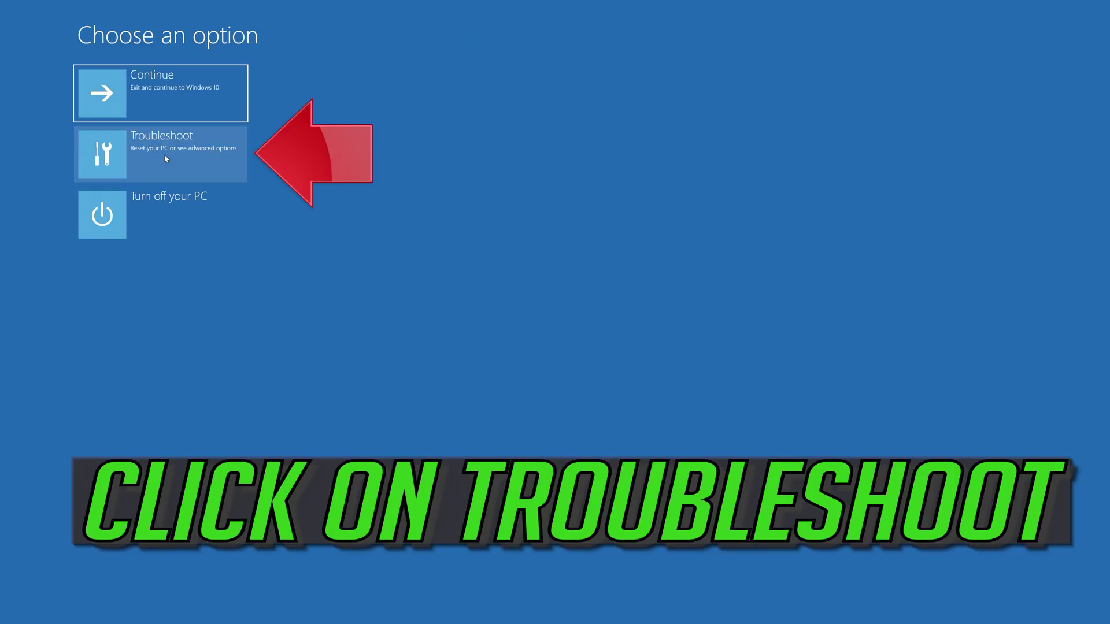
click(166, 159)
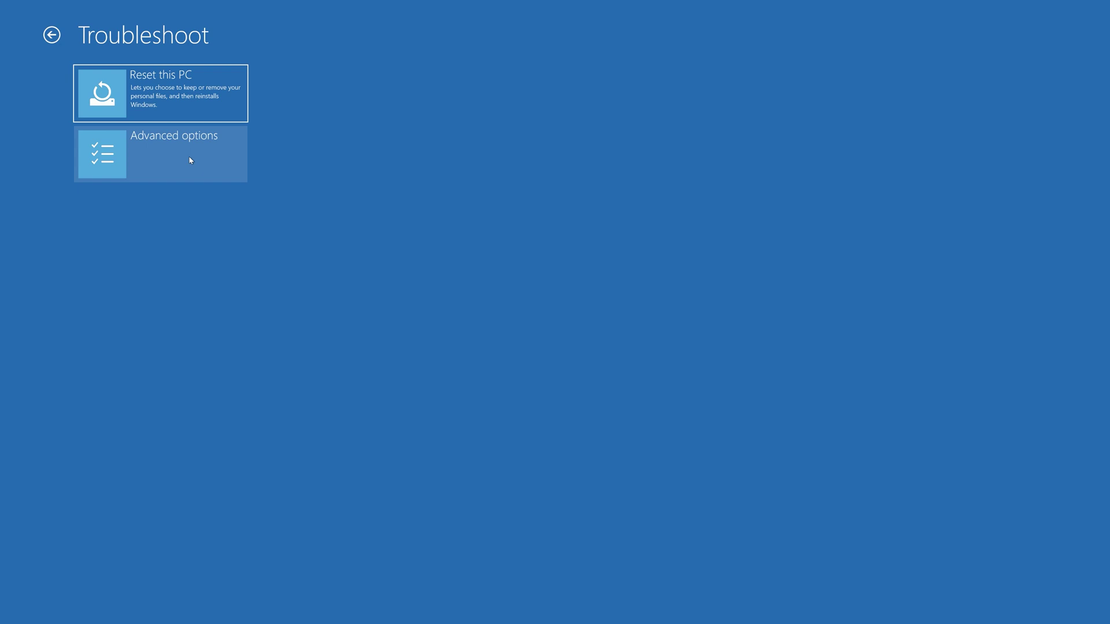
click(191, 160)
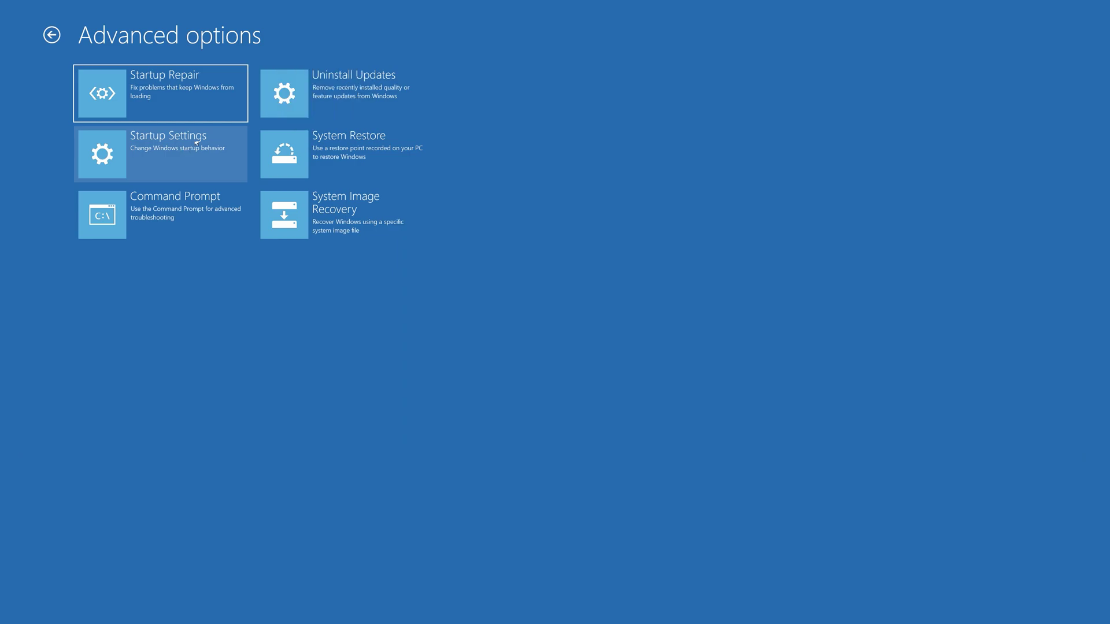
click(185, 94)
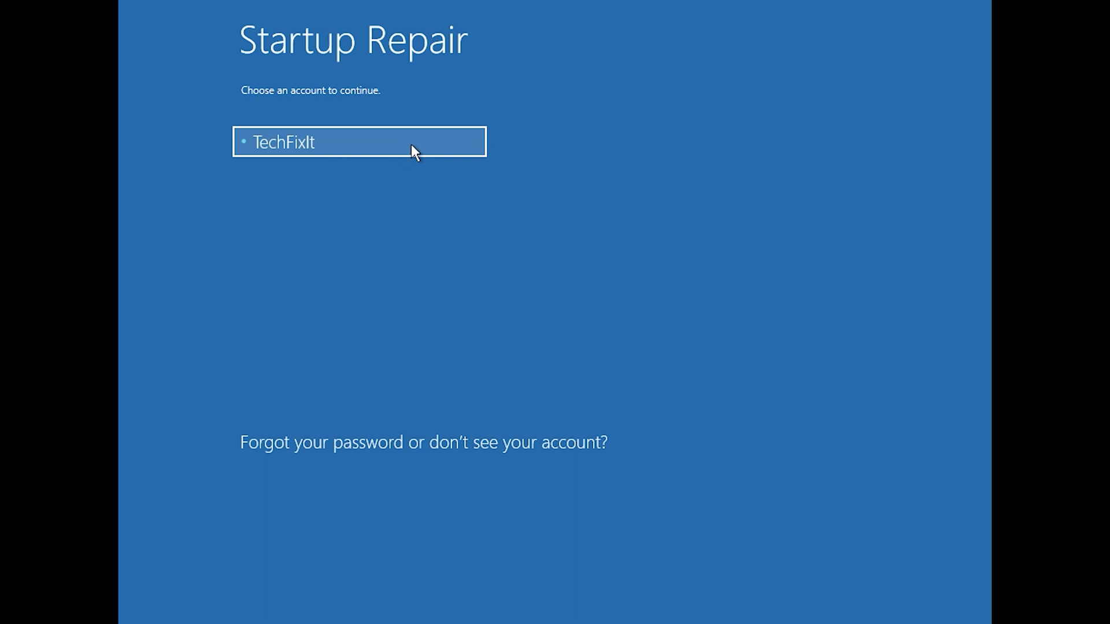
click(412, 146)
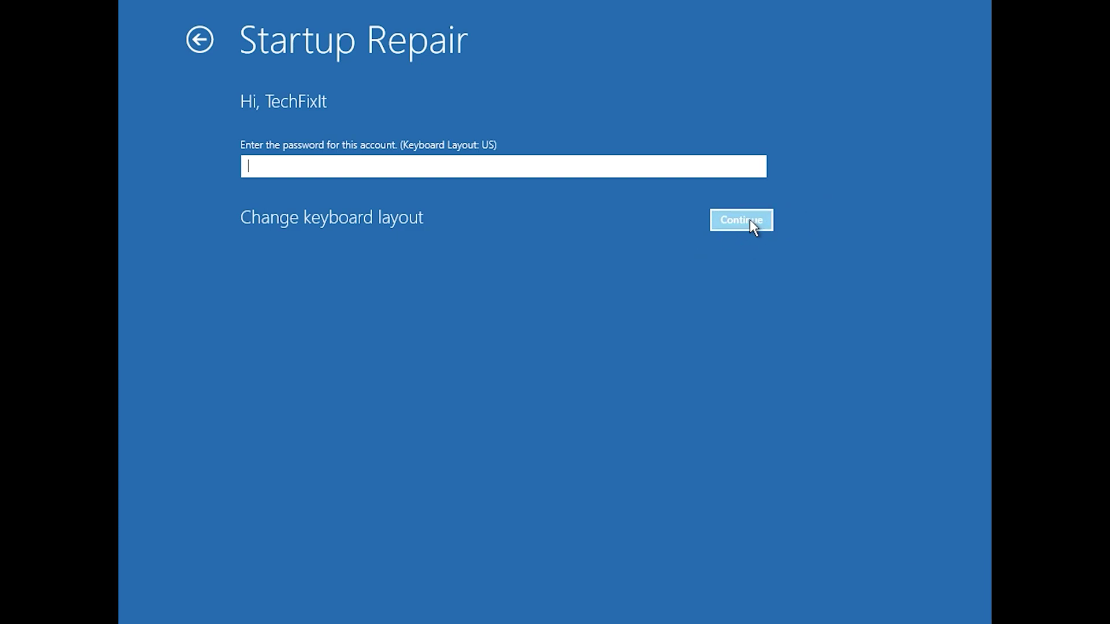
click(751, 223)
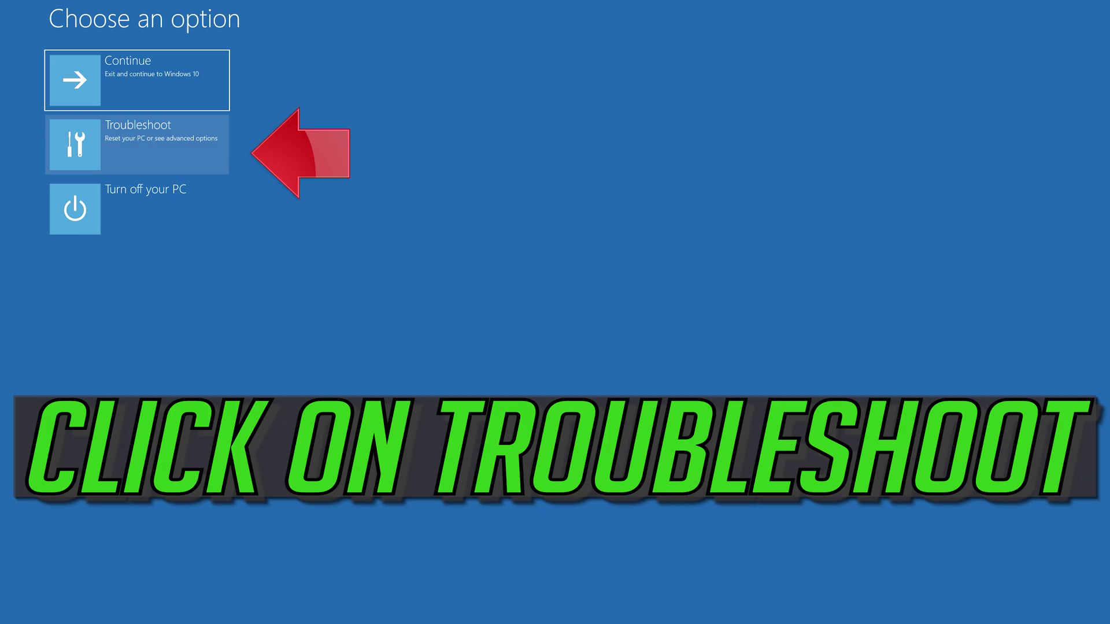
Open the recovery Command Prompt from the advanced troubleshooting options using the listed account
click(128, 163)
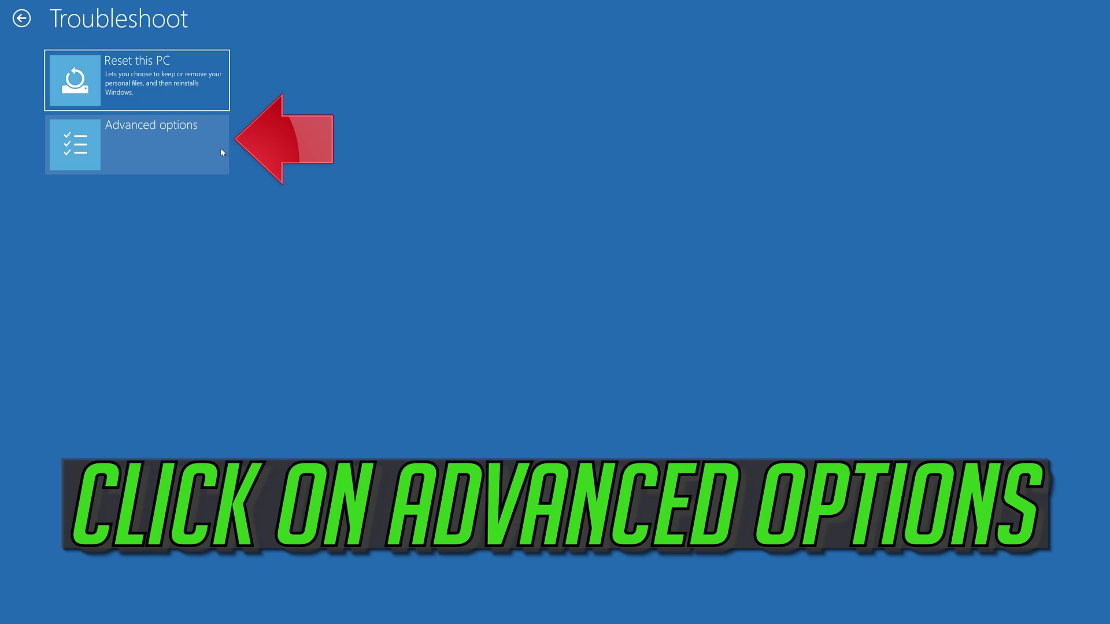
click(146, 151)
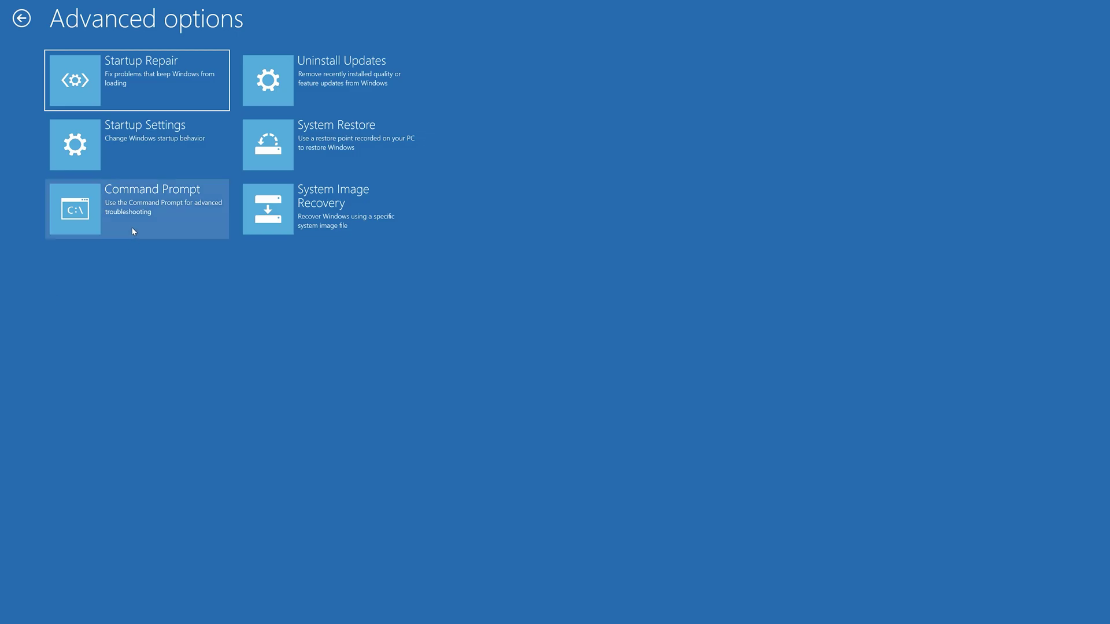
click(133, 230)
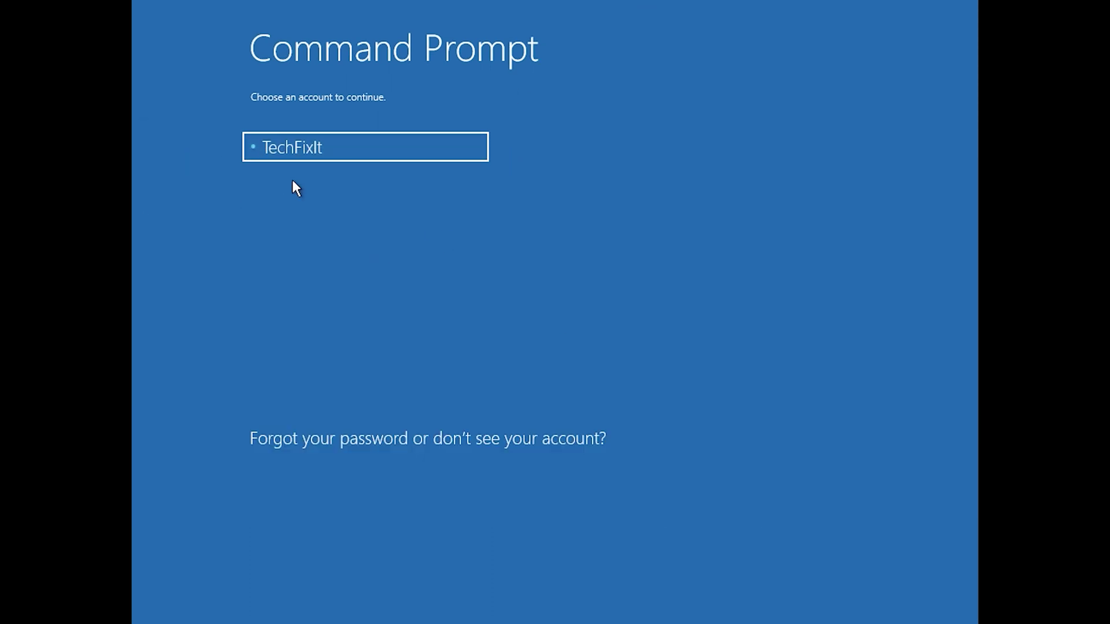
click(360, 154)
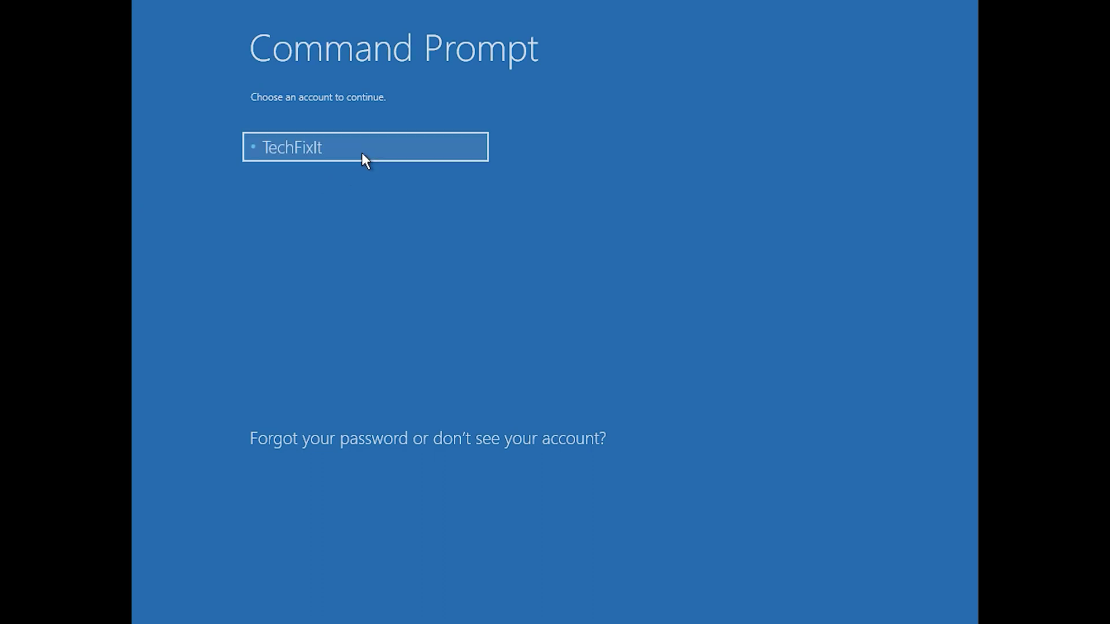
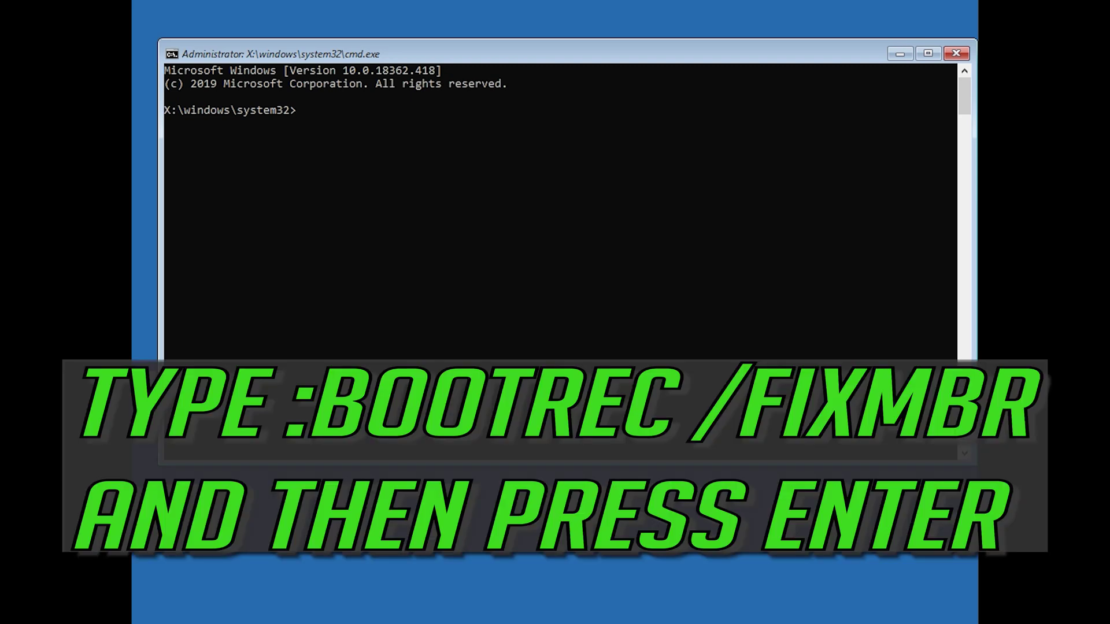
Run bootrec /fixmbr to repair the master boot record and bootrec /fixboot to try repairing the boot sector
text(bootrec /)
text(fixmbr)
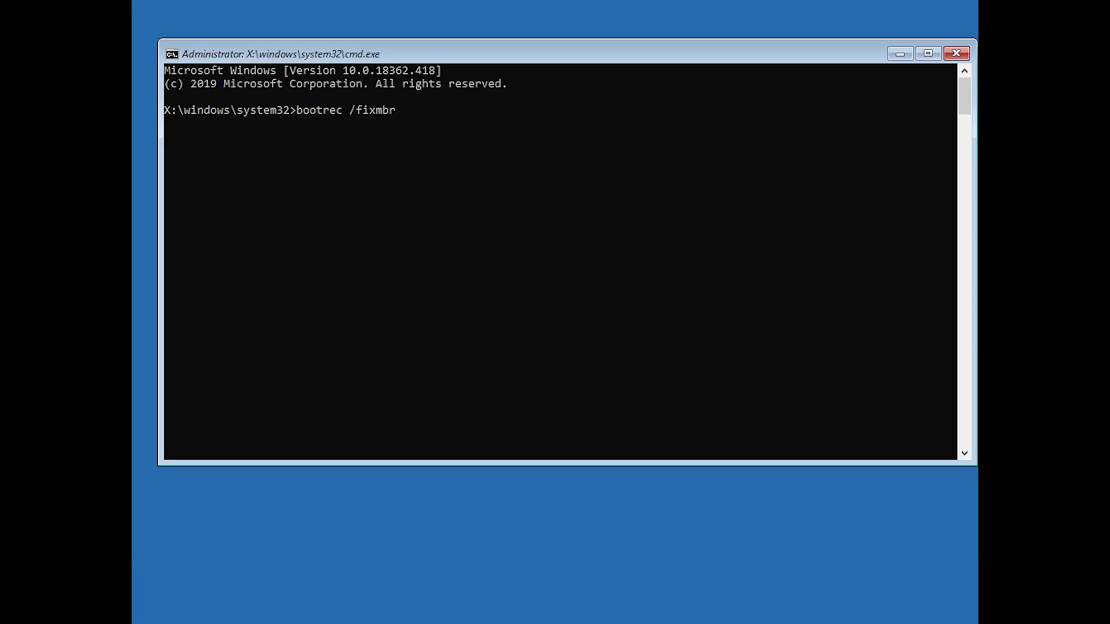
key(Return)
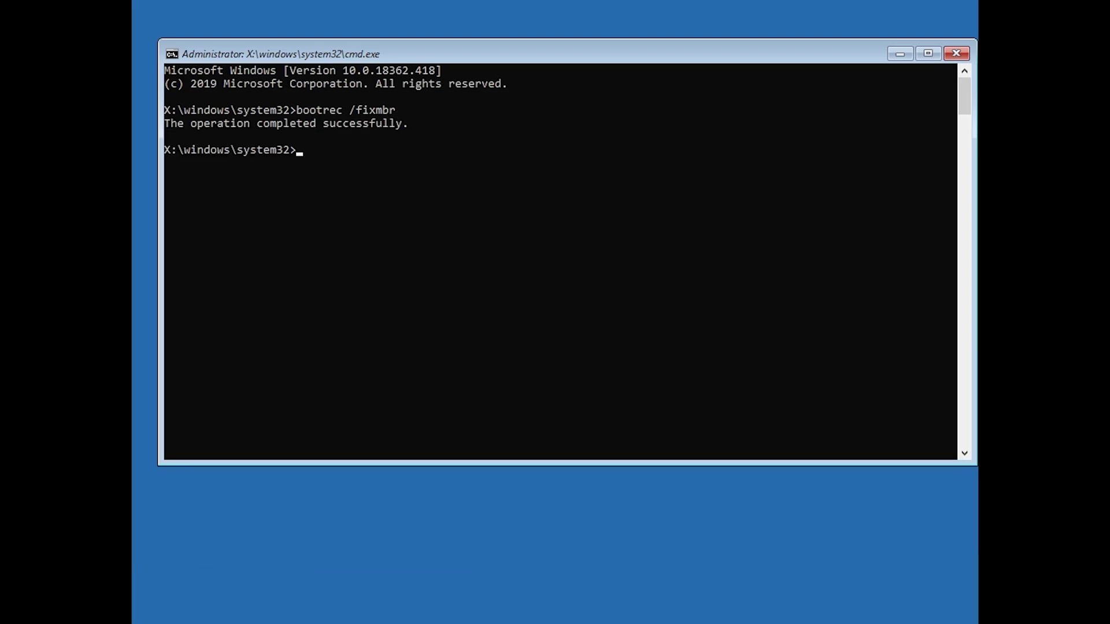
text(bootrec)
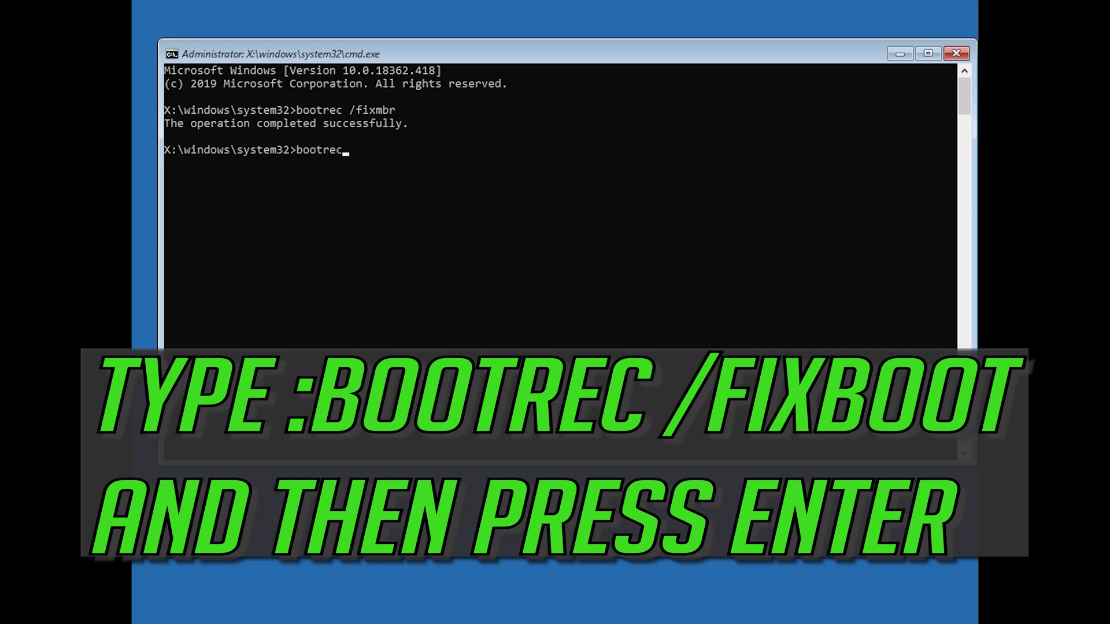
text( /fixboot)
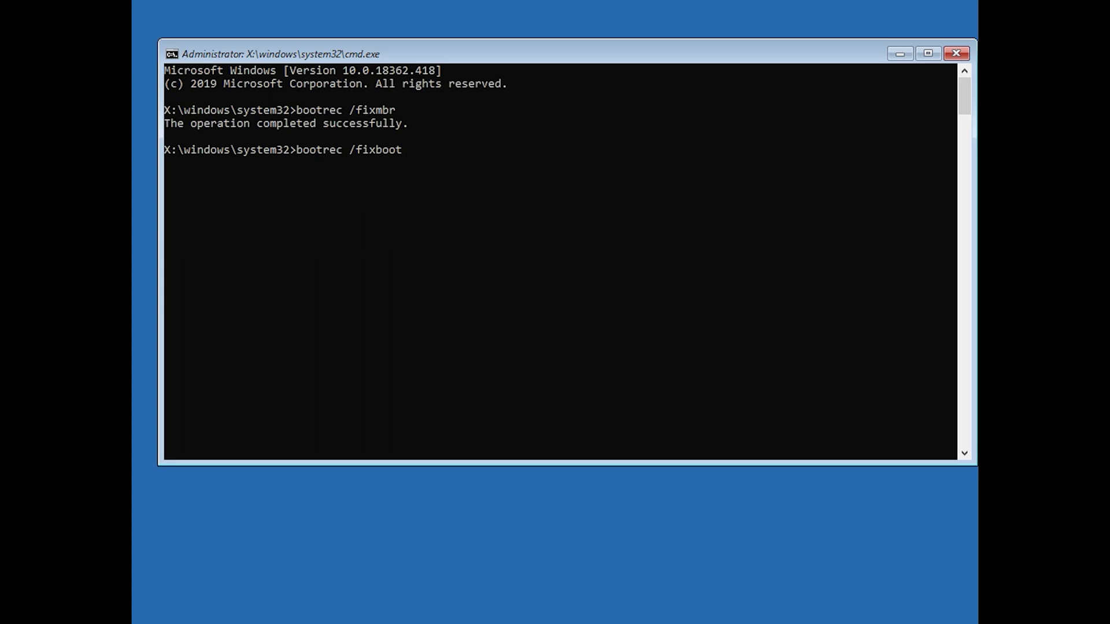
key(Return)
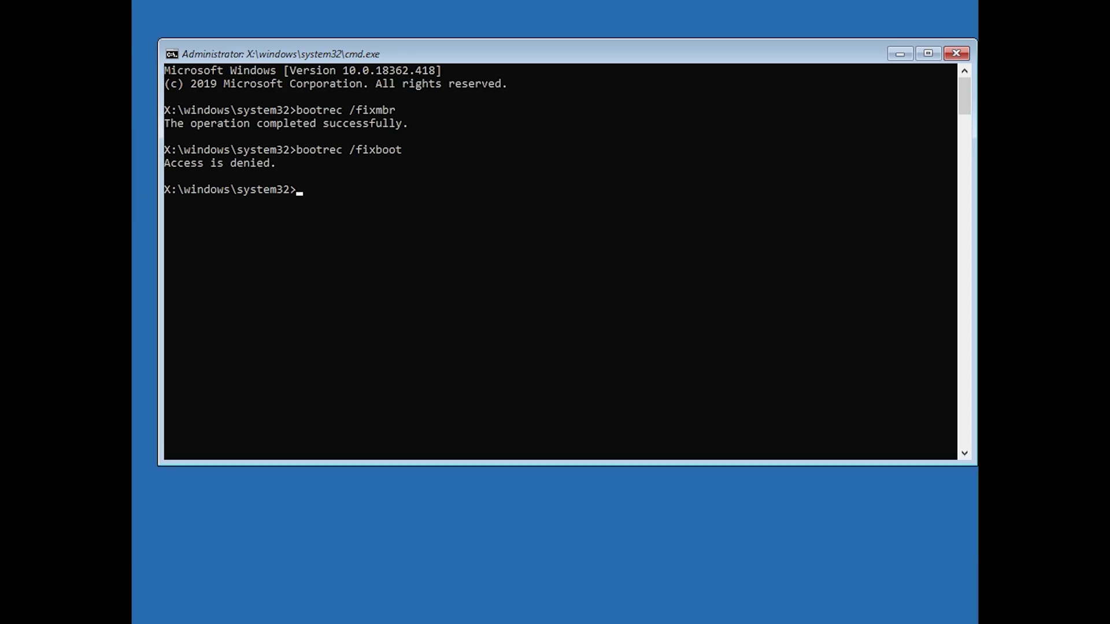
Update the system partition's boot code with bootsect /nt60 sys and run bootrec /fixboot again
text(bo)
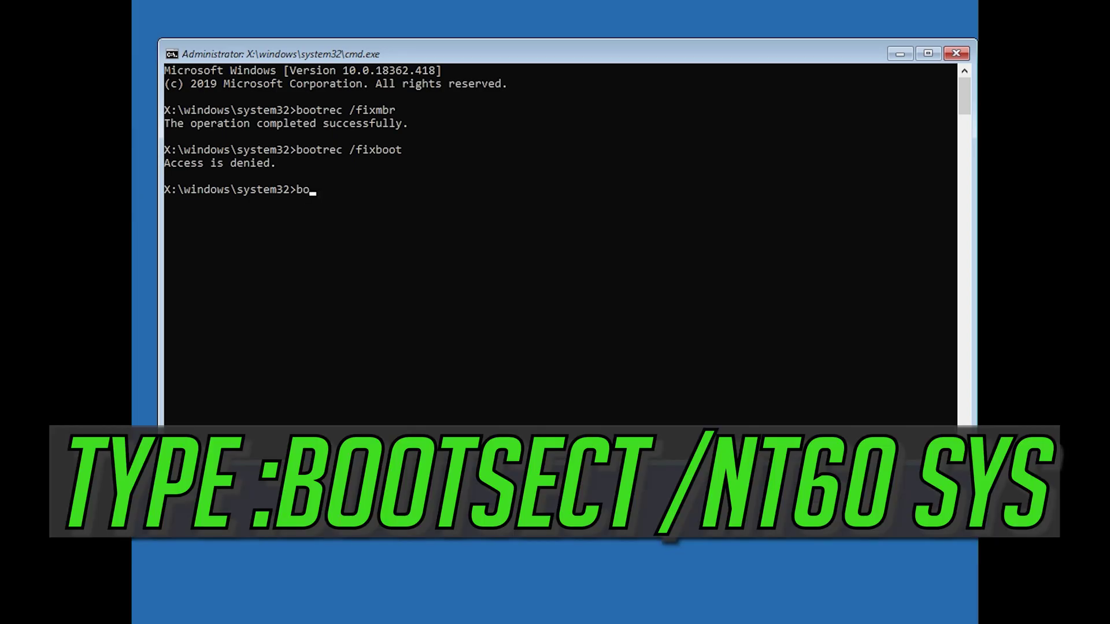
text(otsect /nt60 sys)
key(Return)
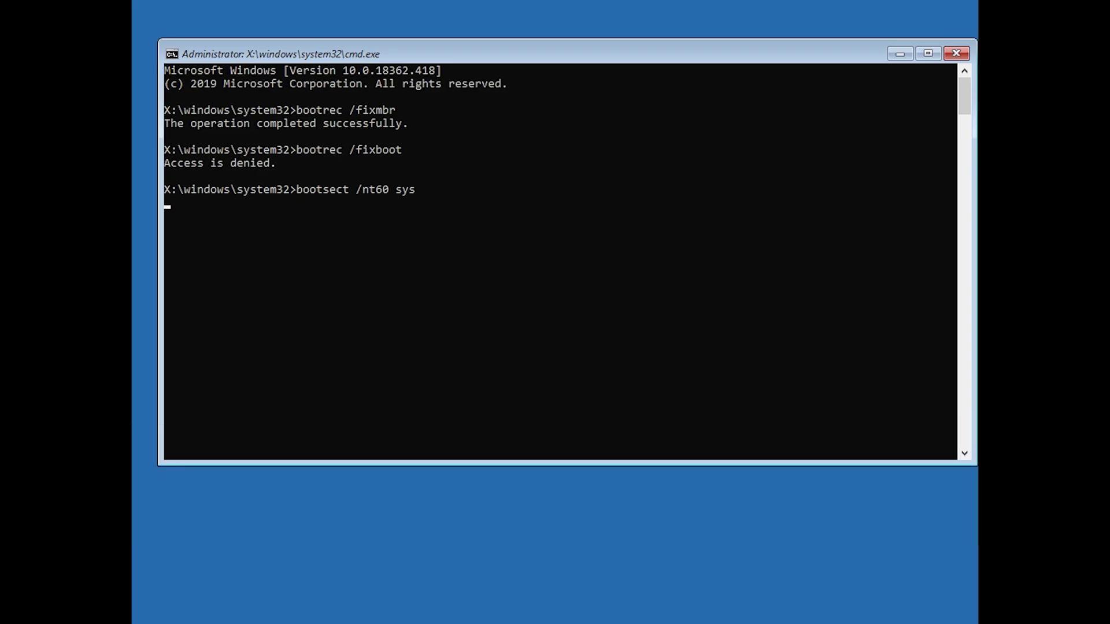
text(boo)
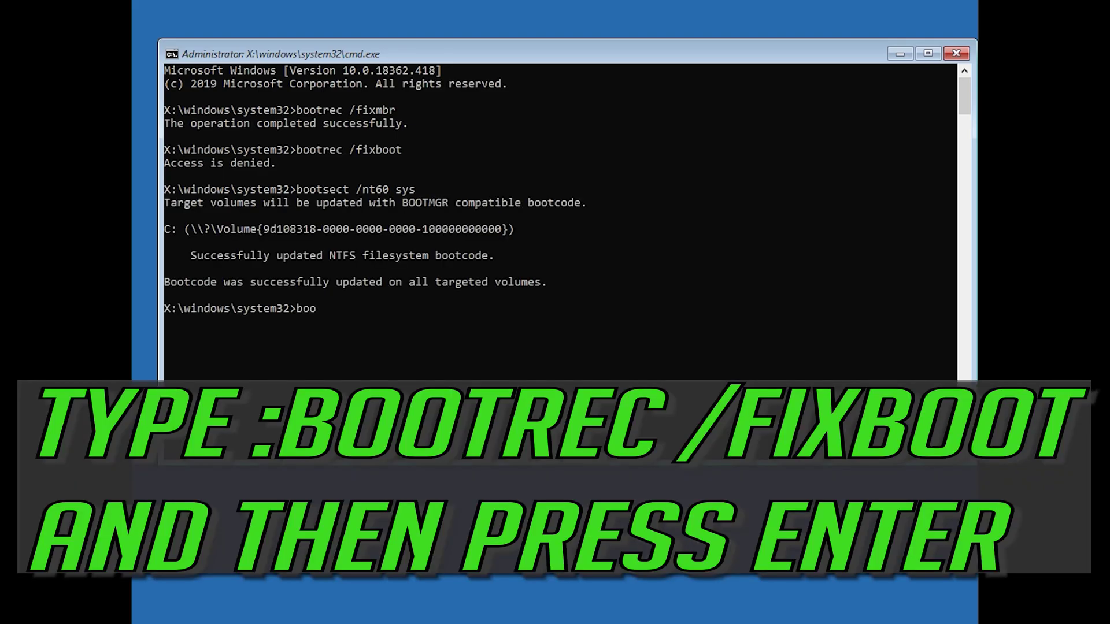
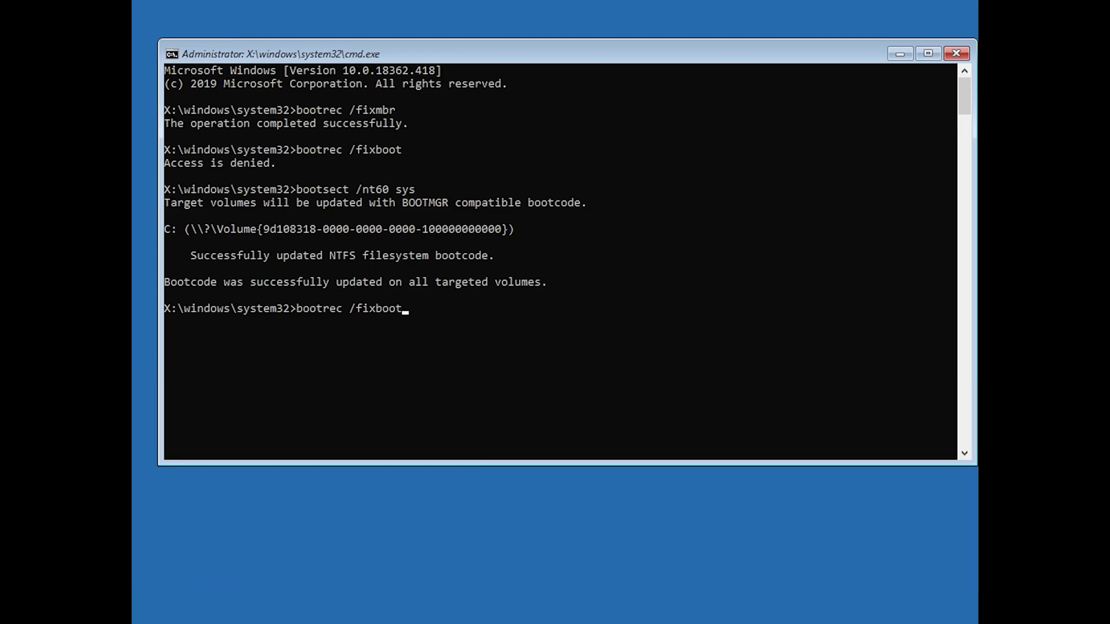
key(Return)
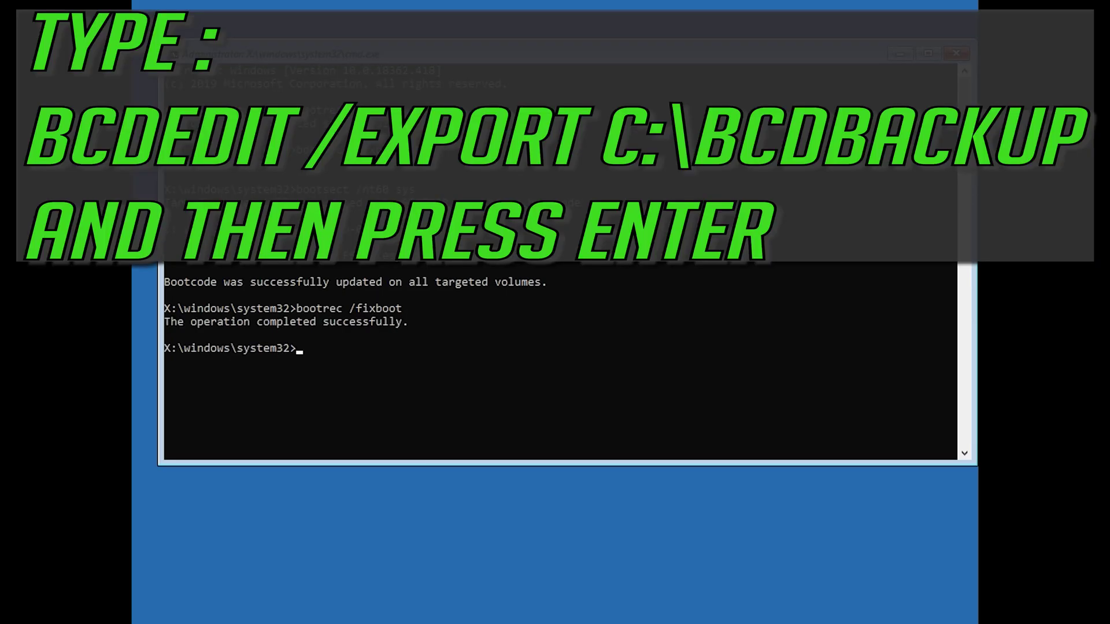
Back up the boot configuration data with bcdedit /export c:\bcdbackup
text(bcdedit /export c:\bcdbacku)
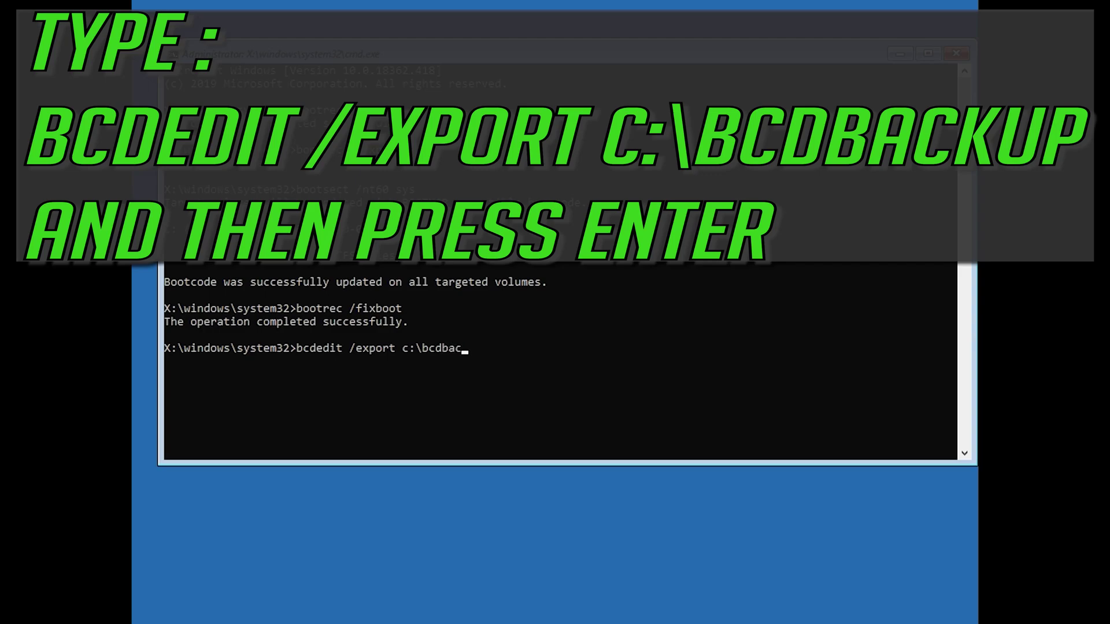
text(p)
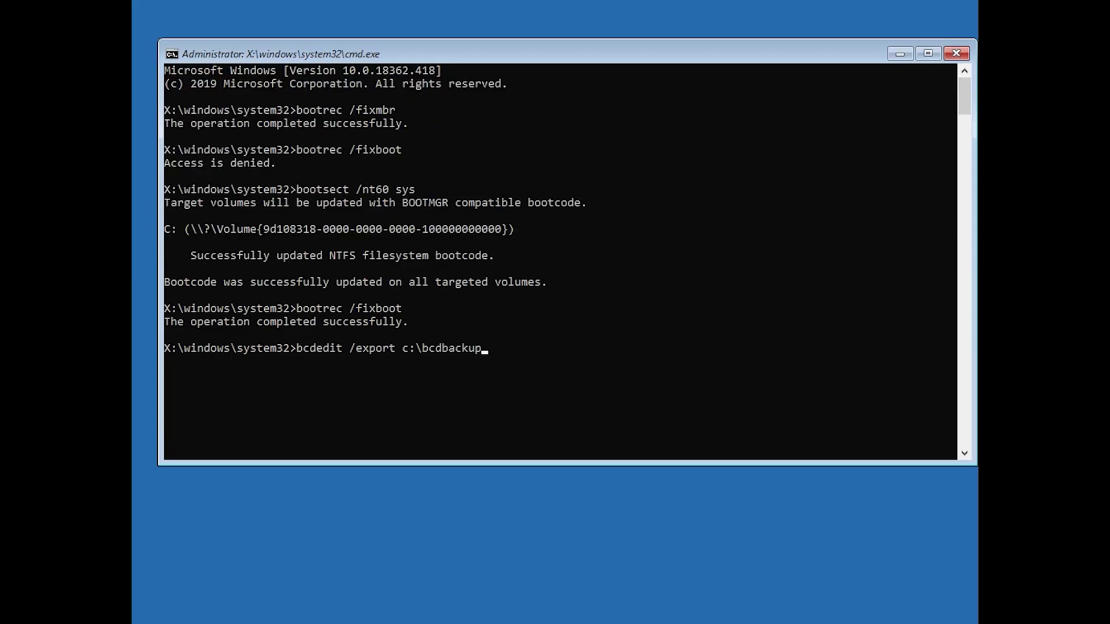
key(Return)
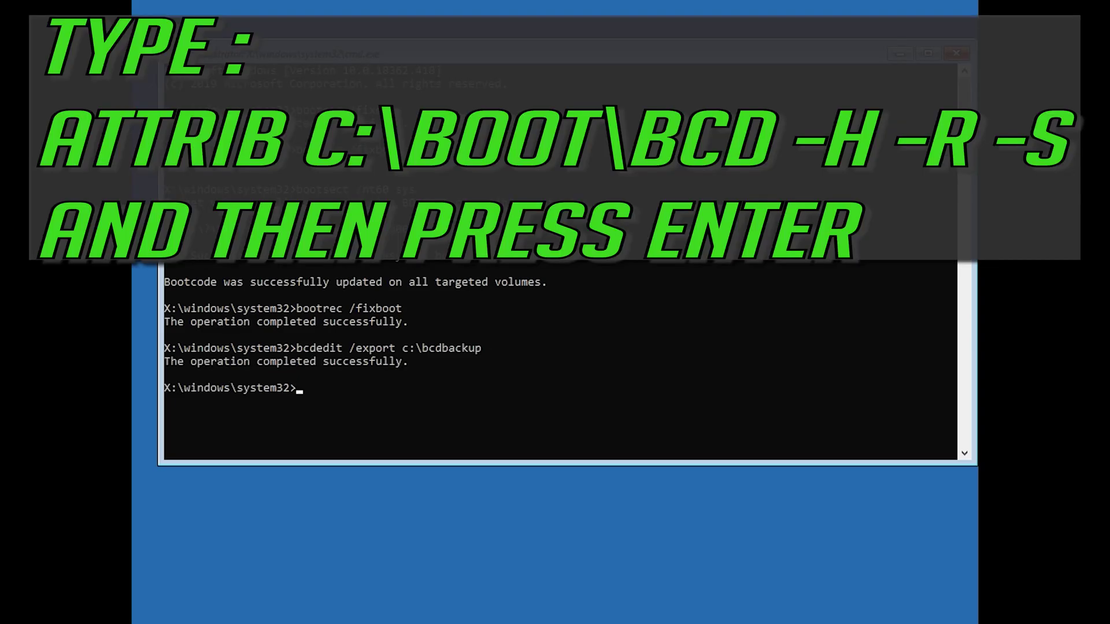
Clear the hidden, read-only and system attributes of c:\boot\bcd with attrib -h -r -s and rename the file to bcd.old
text(attrib c:\boot\bcd)
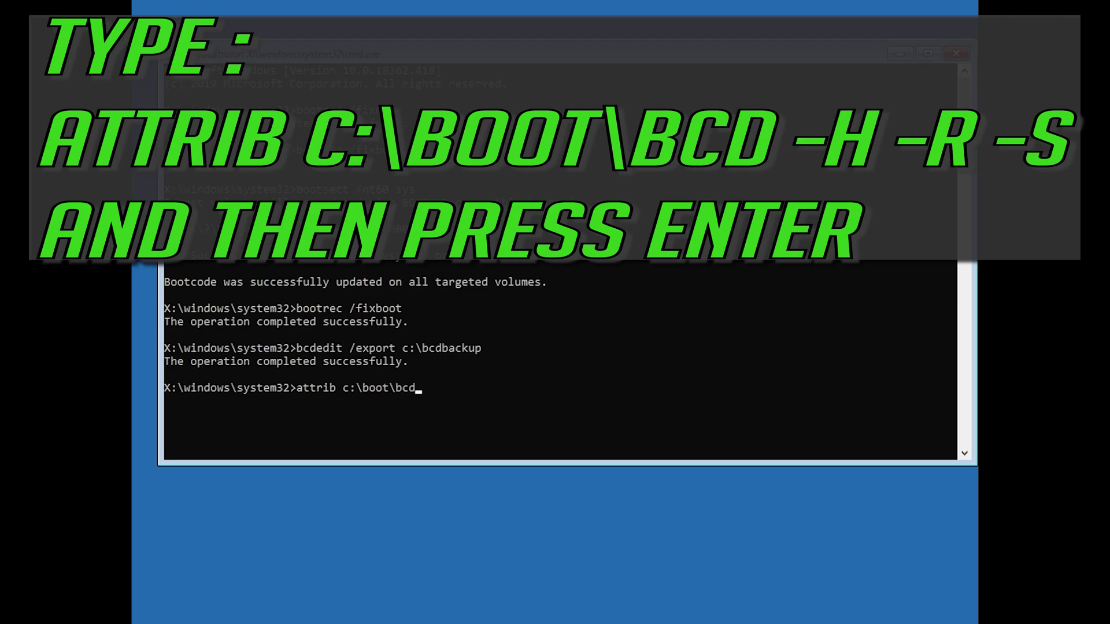
text( -h -r -s)
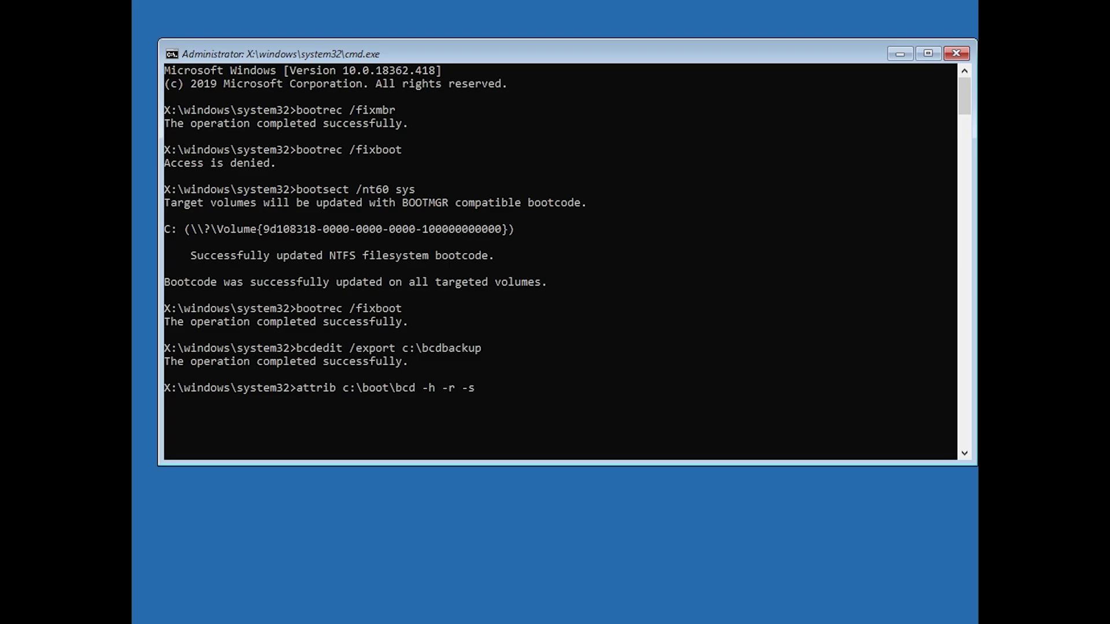
key(Return)
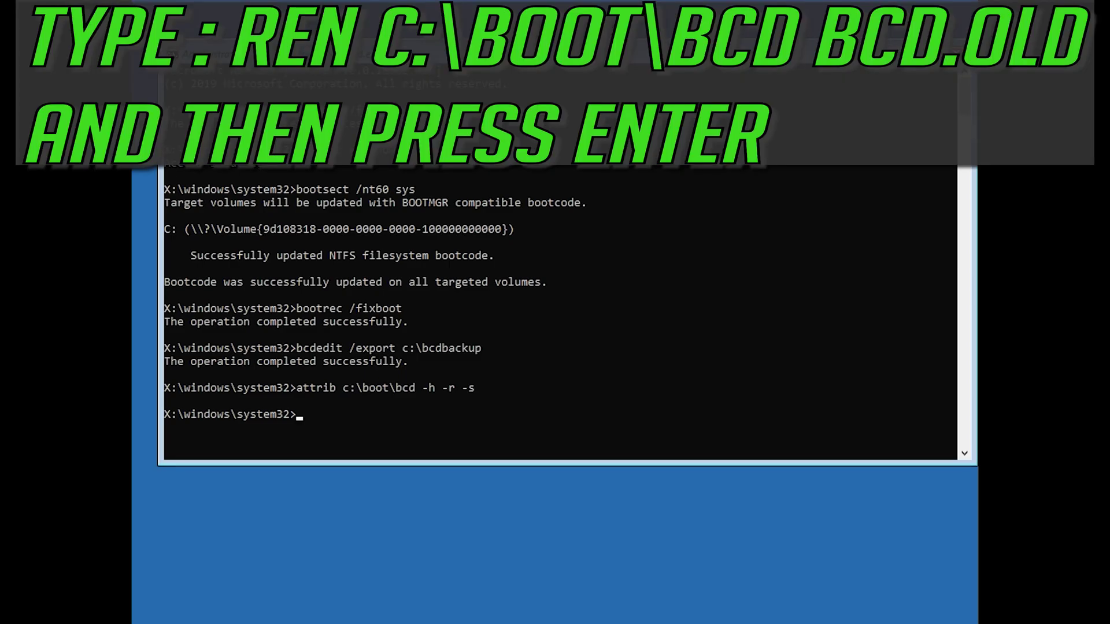
text(ren c:\boot\bcd bcd.old)
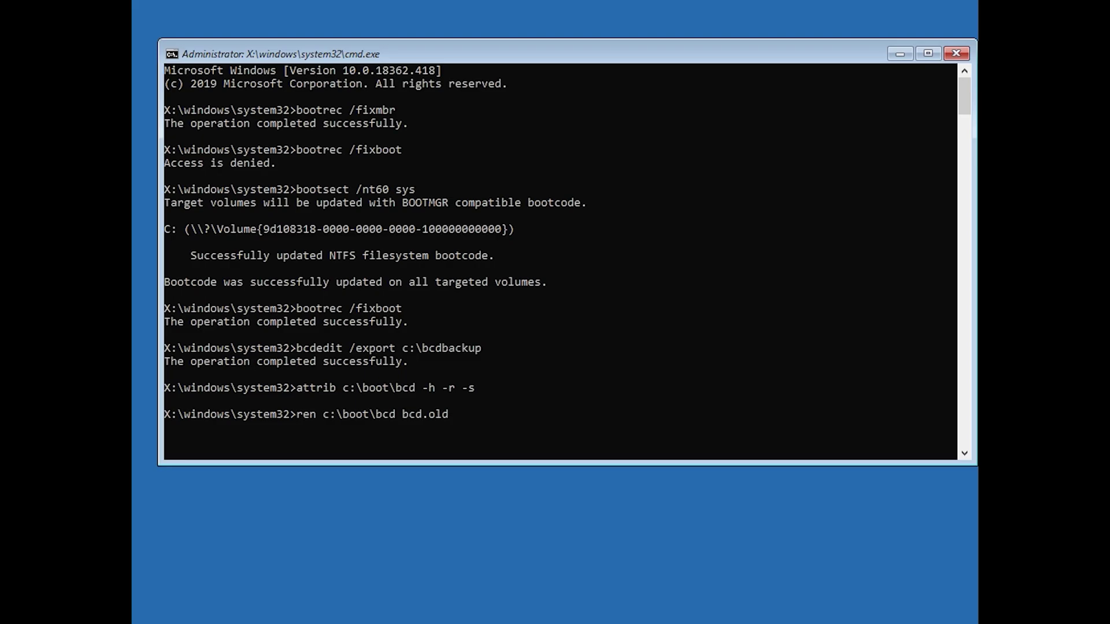
key(Return)
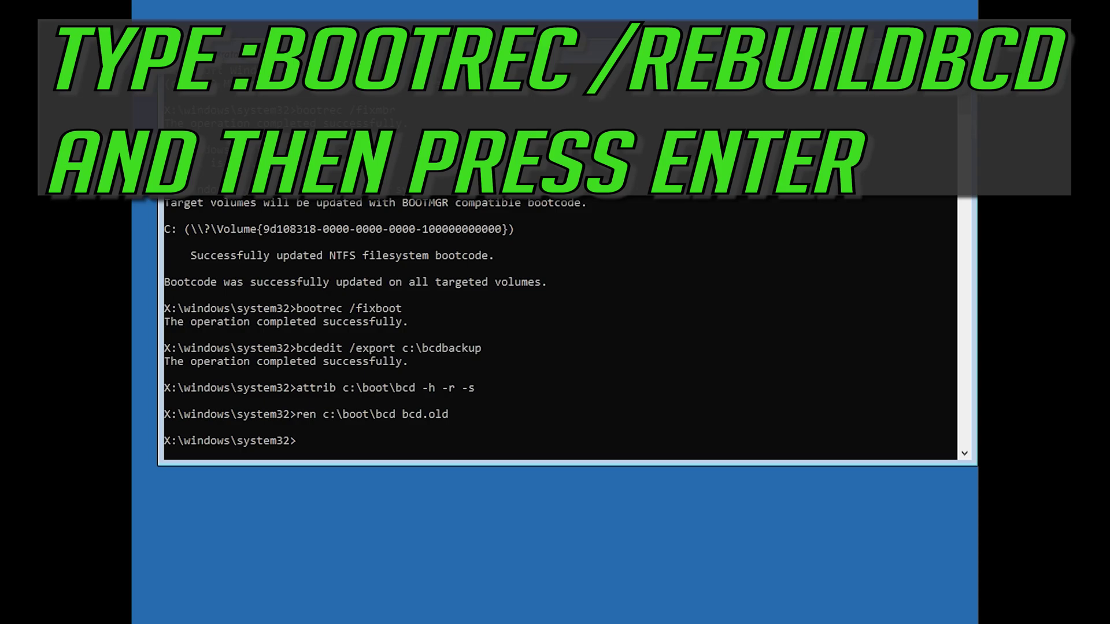
Rebuild the boot configuration with bootrec /rebuildbcd and answer y to add the D:\Windows installation to the boot list
text(bootrec /rebuildbcd)
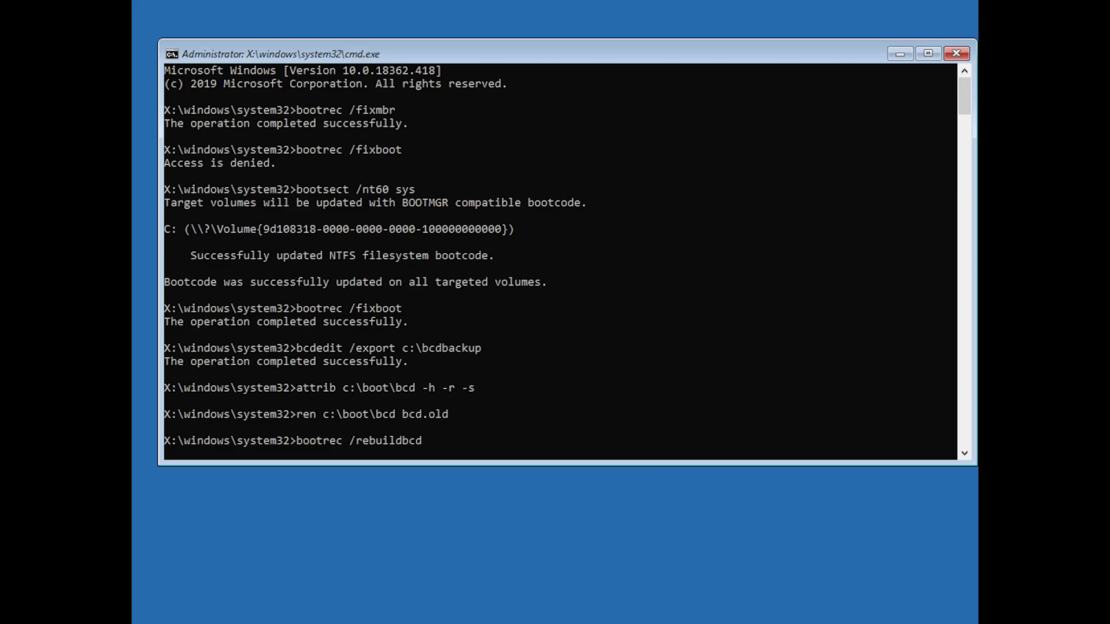
key(Return)
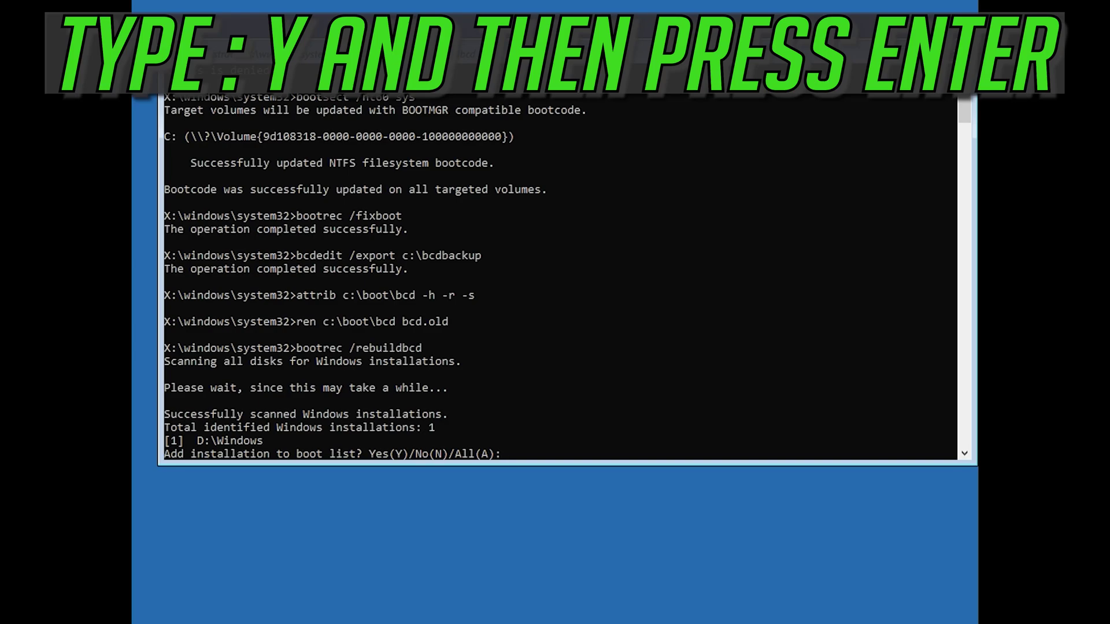
text(y)
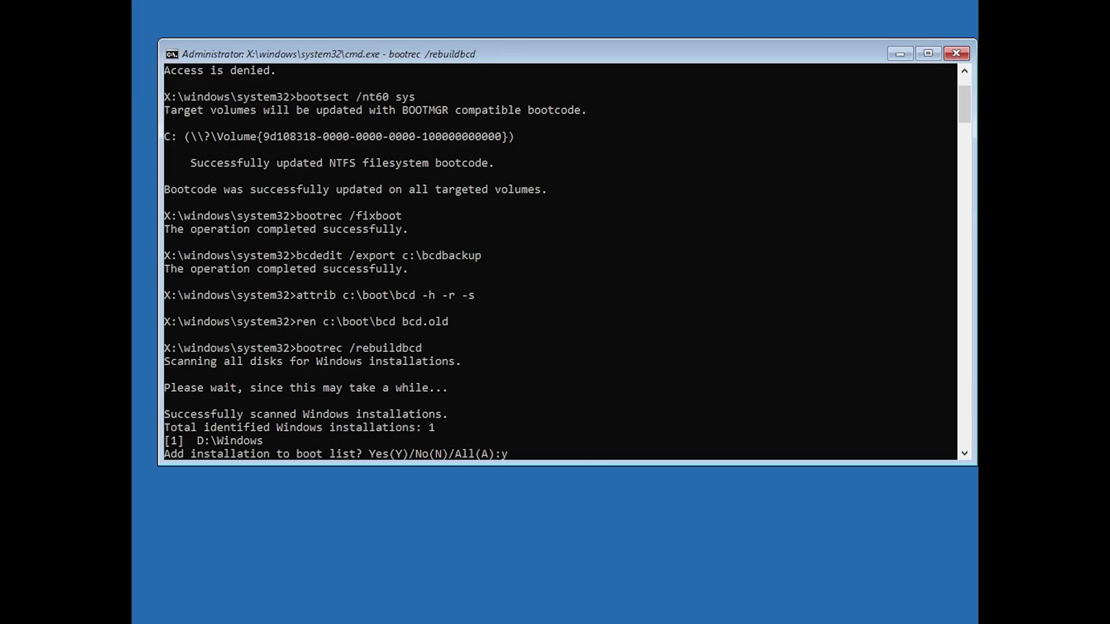
key(Return)
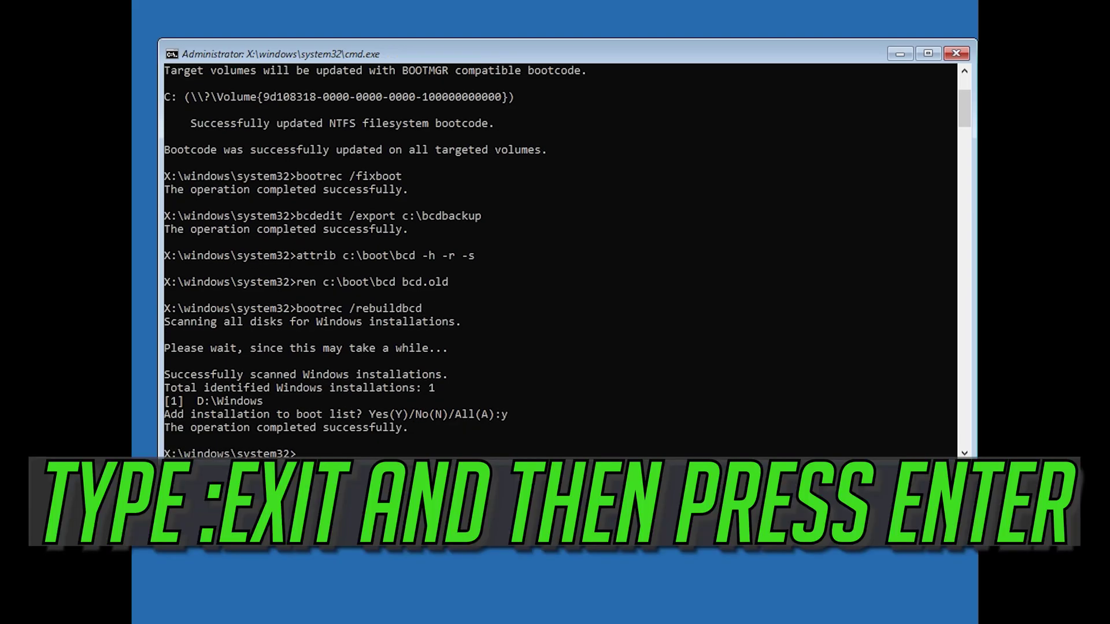
Close the command-line session with exit and continue to Windows 10 Pro
text(exit)
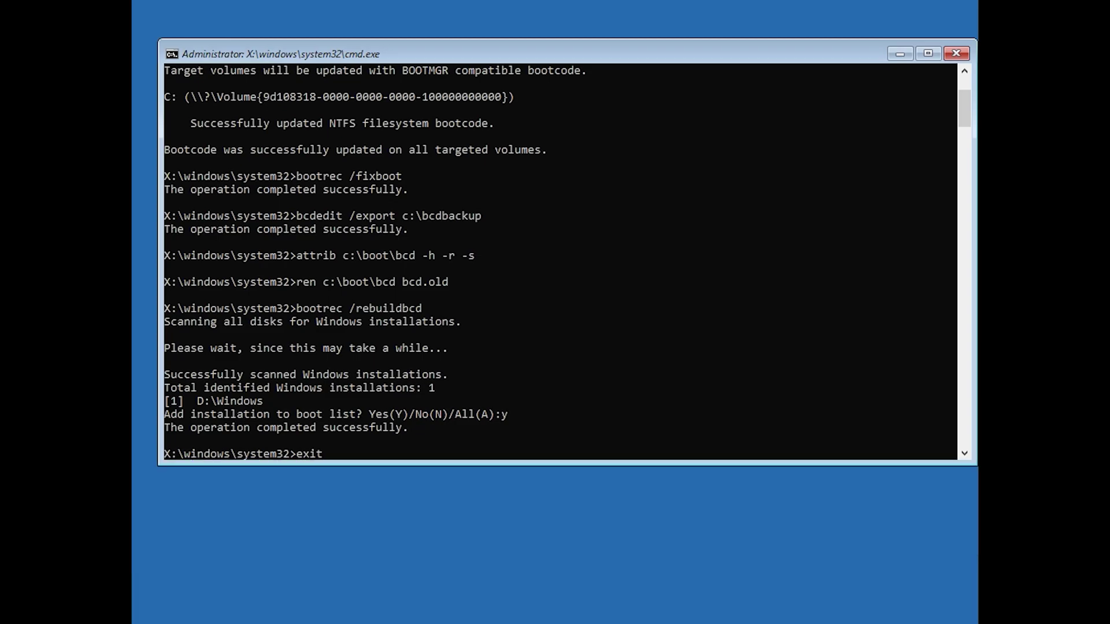
key(Return)
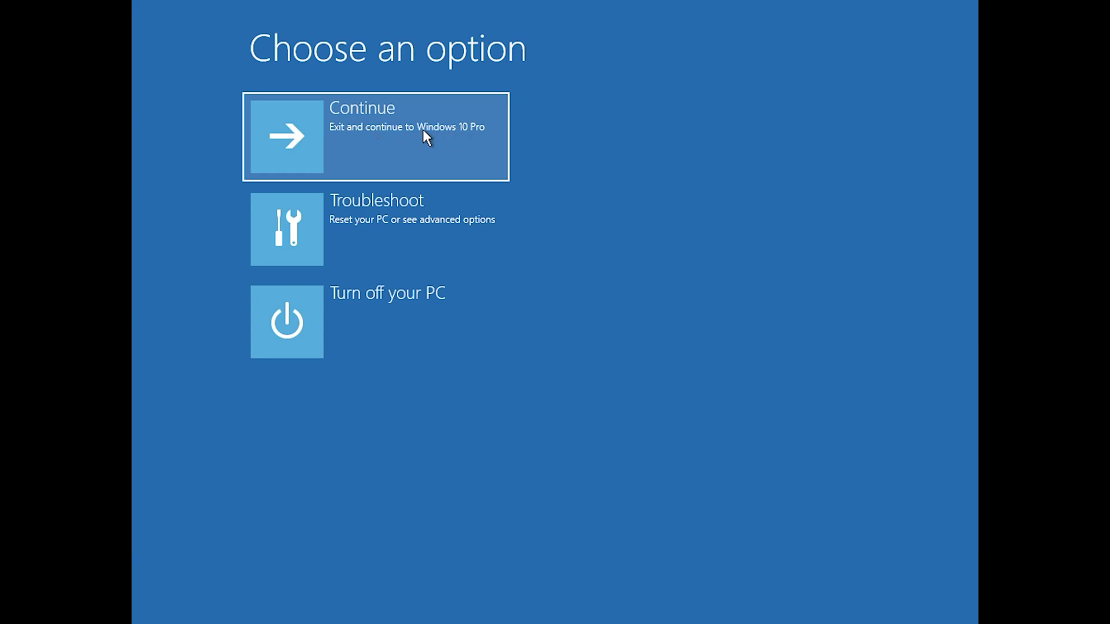
click(423, 131)
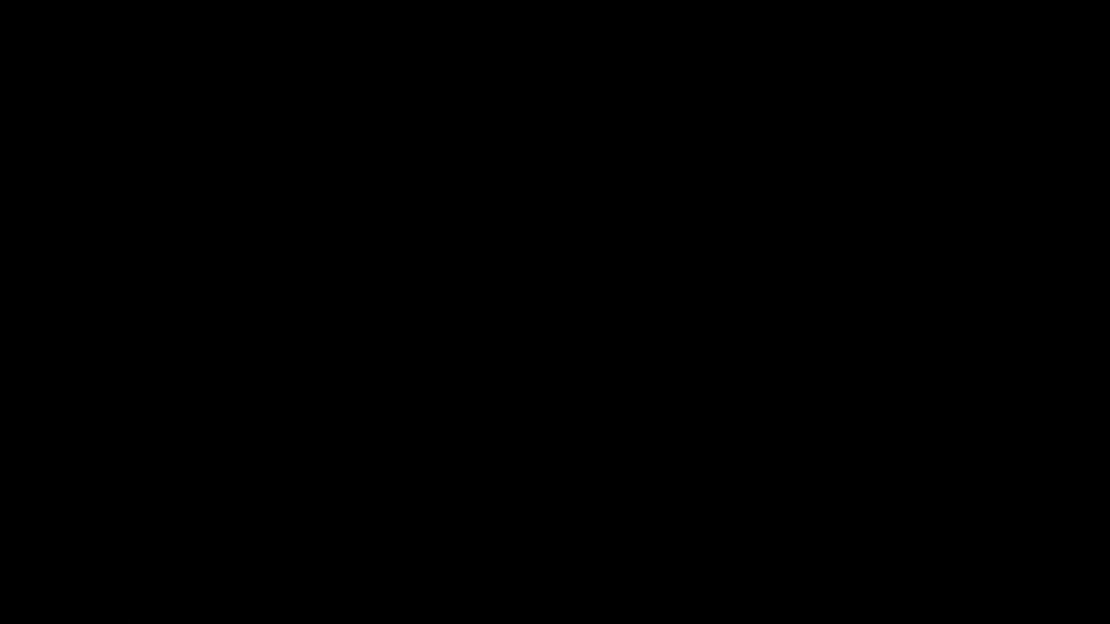